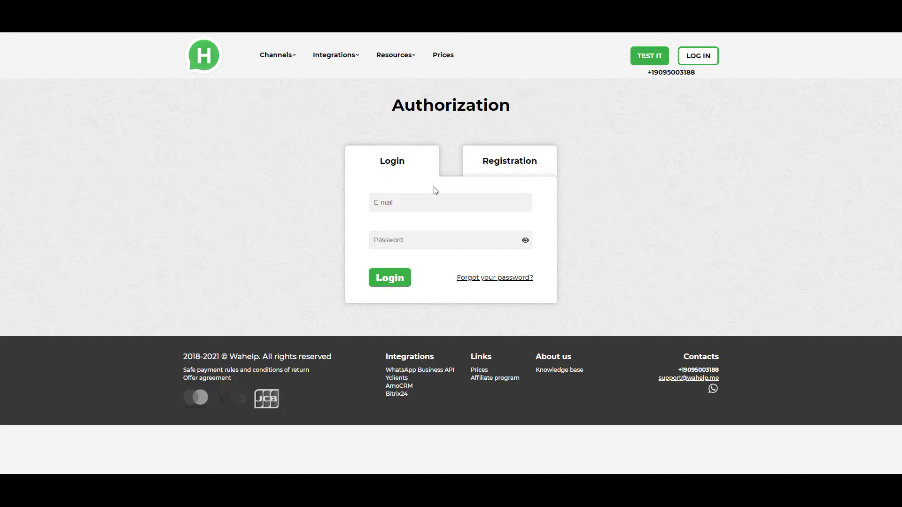
- Enter the operator account's e-mail and paste its password on the Wahelp login form
{"action": "left_click", "coordinate": [433, 205]}
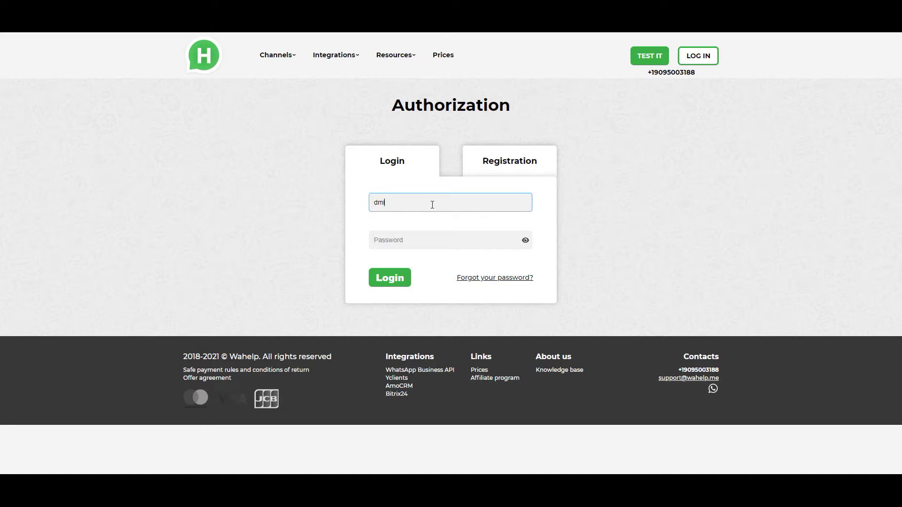
{"action": "left_click", "coordinate": [422, 238]}
{"action": "key", "text": "ctrl+v"}
- Log in, keep the Tech.Sup_TestBot_Dima project selected, and open Messenger
{"action": "left_click", "coordinate": [380, 282]}
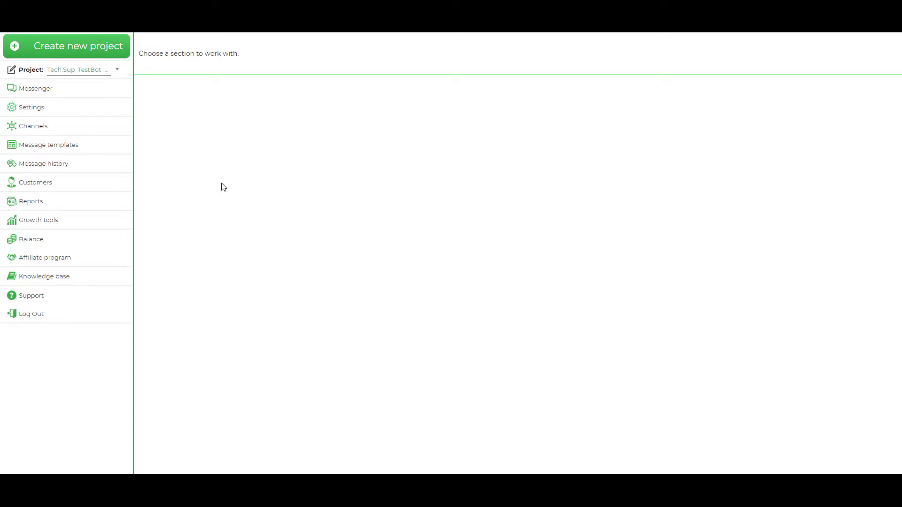
{"action": "left_click", "coordinate": [86, 70]}
{"action": "left_click", "coordinate": [96, 107]}
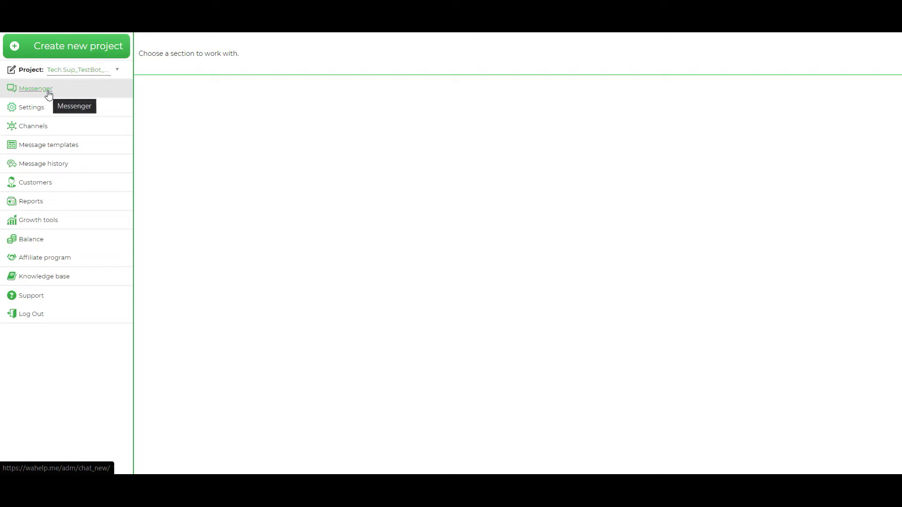
{"action": "left_click", "coordinate": [49, 92]}
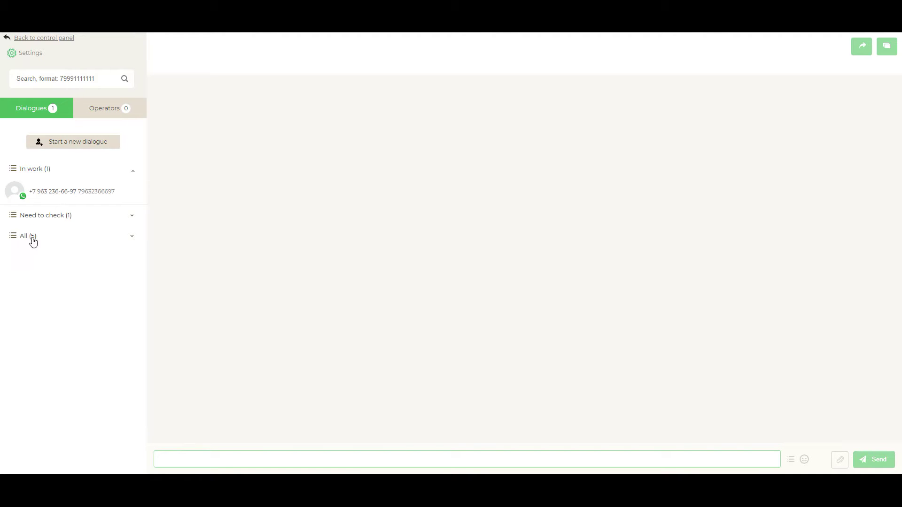
- Collapse In work, view the Operators list, and open the Messenger settings dialog
{"action": "left_click", "coordinate": [79, 170]}
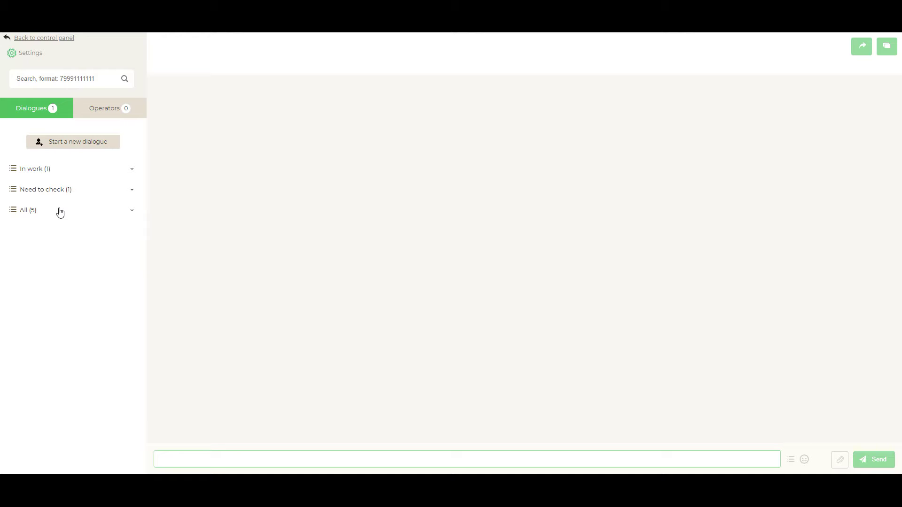
{"action": "left_click", "coordinate": [103, 112]}
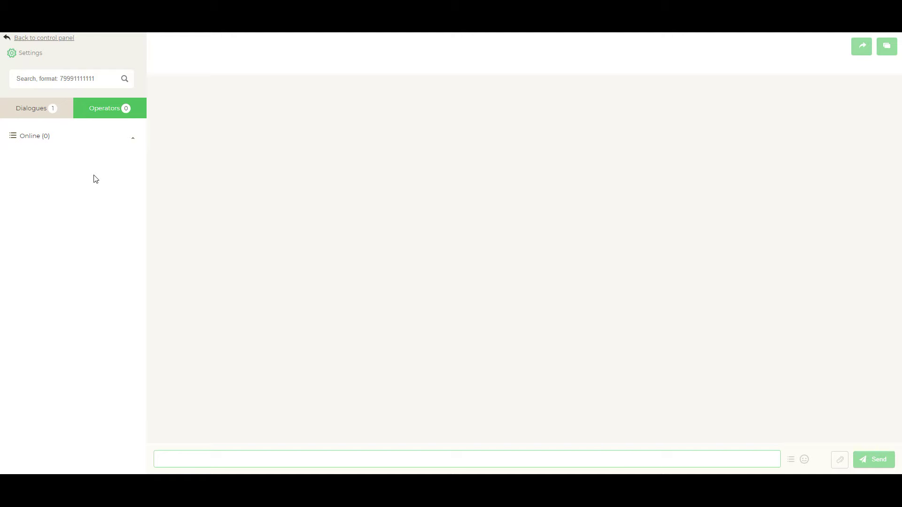
{"action": "left_click", "coordinate": [51, 80]}
{"action": "left_click", "coordinate": [25, 56]}
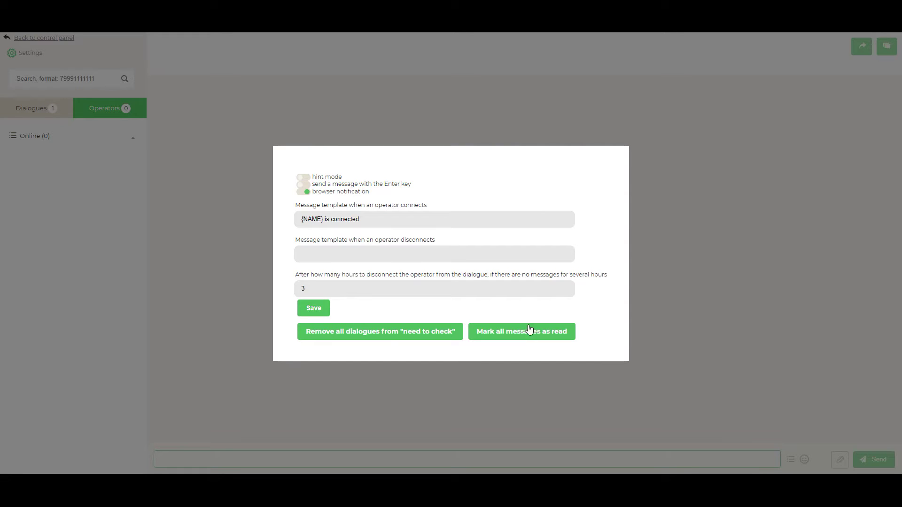
- Close settings after reviewing the '{NAME} is connected' template and 3-hour disconnect
{"action": "left_click", "coordinate": [553, 108]}
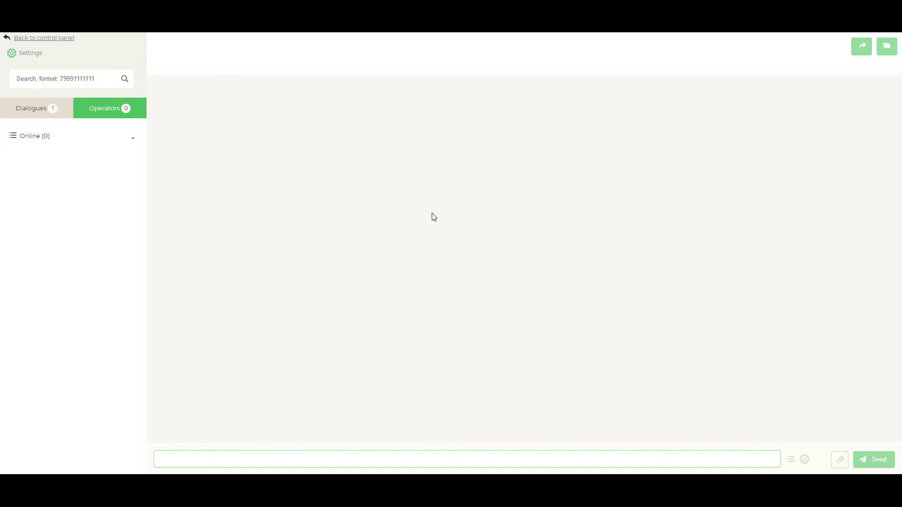
- Return to the Dialogues tab, dismiss the new-dialogue number prompt, and focus the search box
{"action": "left_click", "coordinate": [44, 115]}
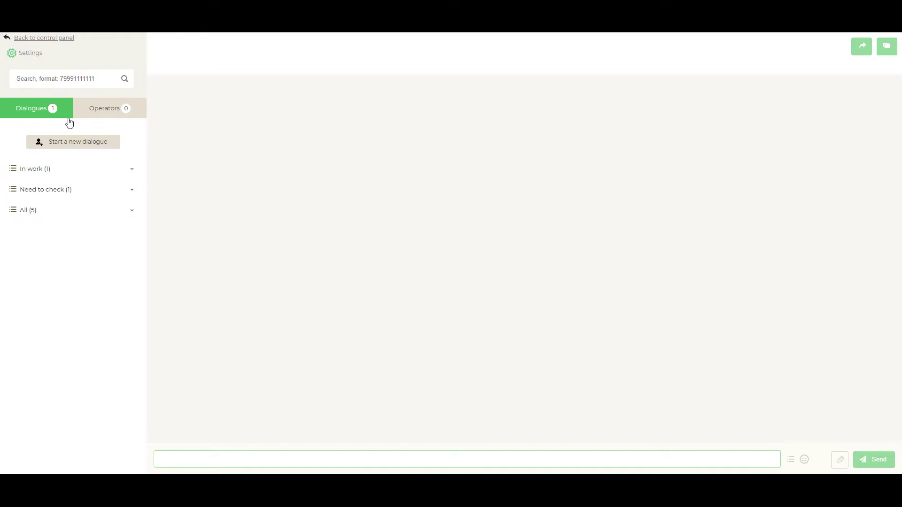
{"action": "left_click", "coordinate": [84, 147]}
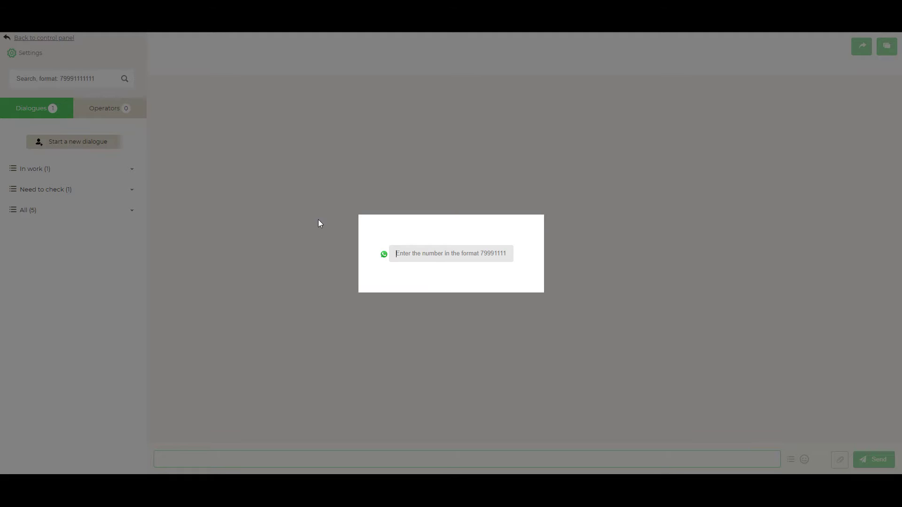
{"action": "left_click", "coordinate": [83, 207]}
{"action": "left_click", "coordinate": [68, 80]}
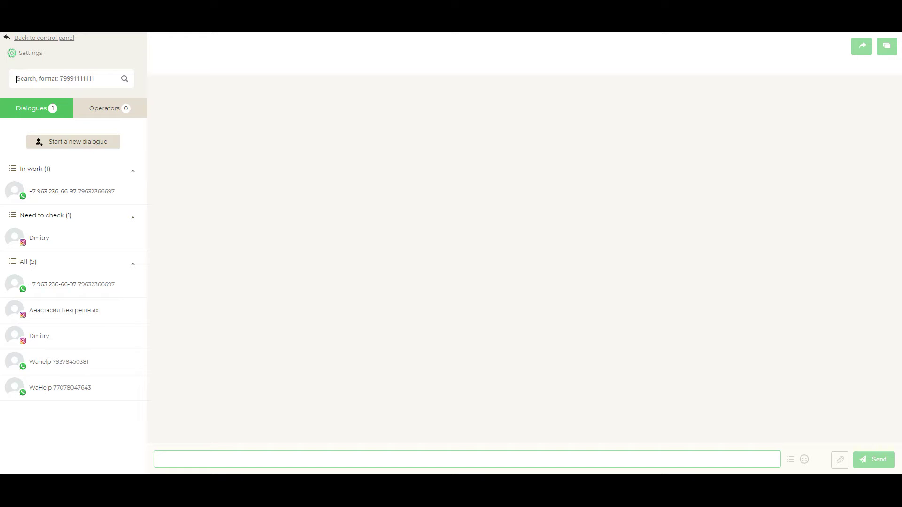
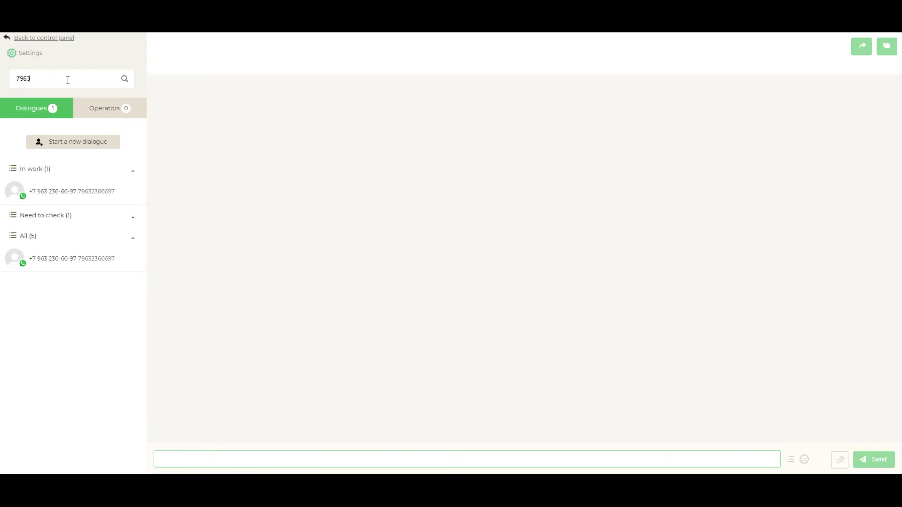
- Search the customer's phone number, then open the matching In work dialogue and its contact card
{"action": "left_click", "coordinate": [96, 195]}
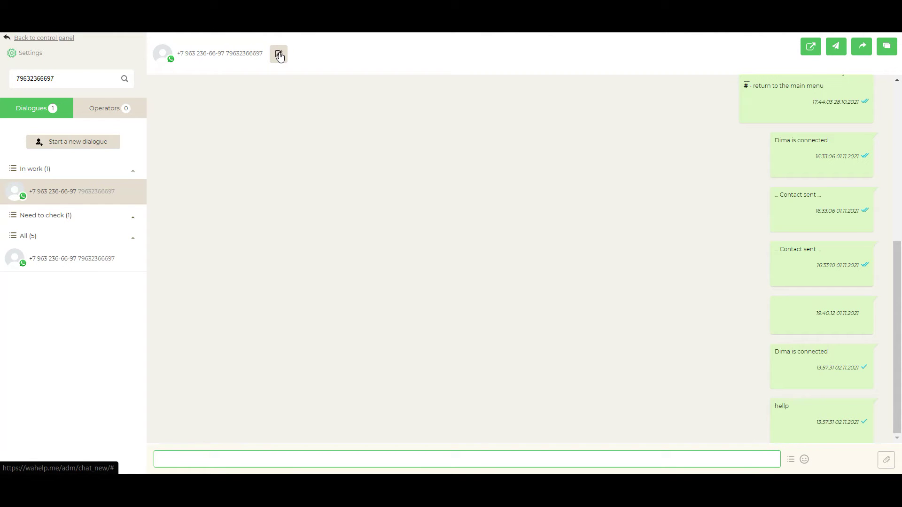
{"action": "left_click", "coordinate": [279, 55]}
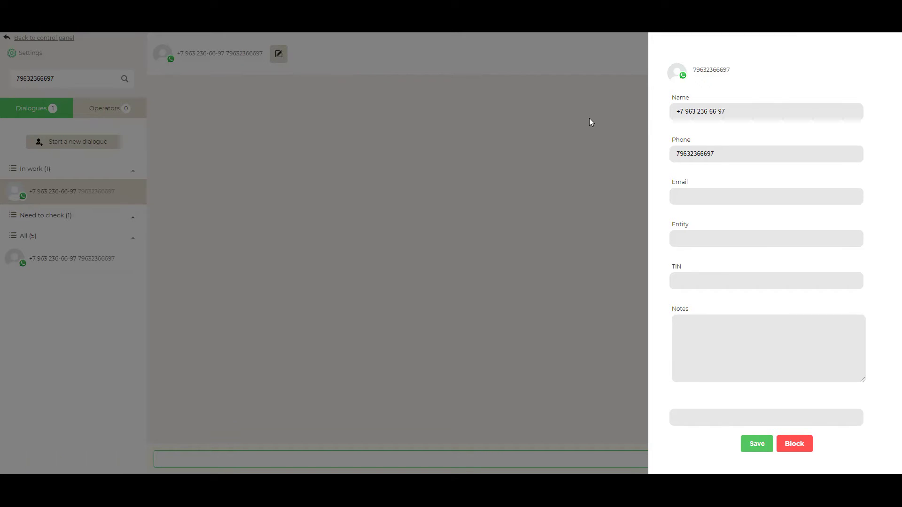
{"action": "left_click", "coordinate": [738, 112]}
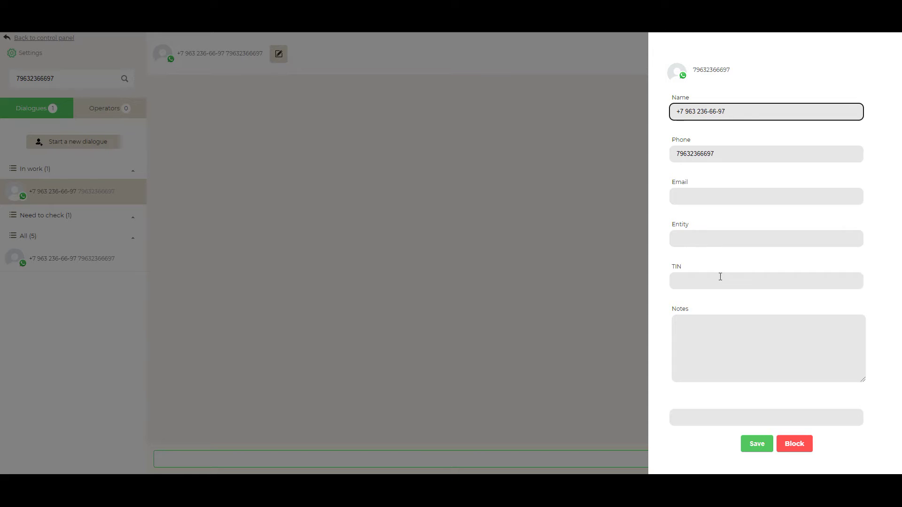
{"action": "left_click", "coordinate": [712, 334]}
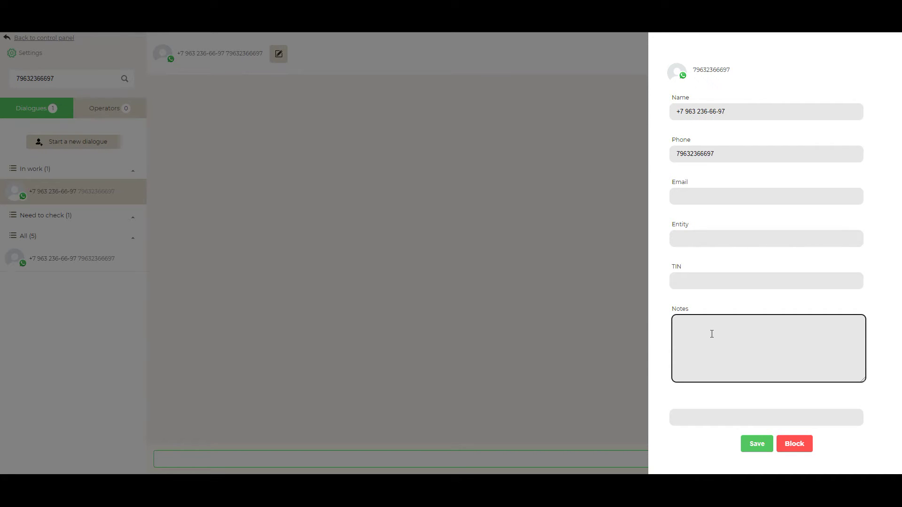
{"action": "left_click", "coordinate": [559, 141]}
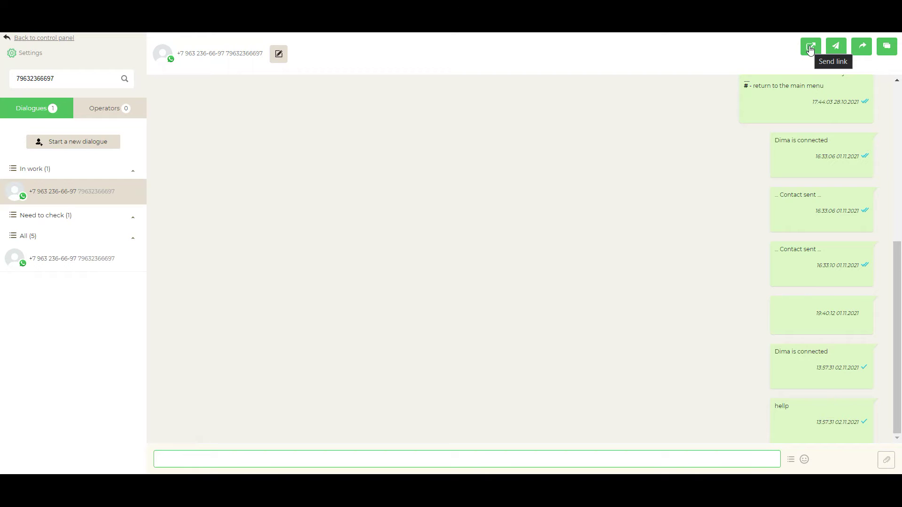
- Cancel the Send link form, then open the test chat in WhatsApp Web
{"action": "left_click", "coordinate": [810, 48]}
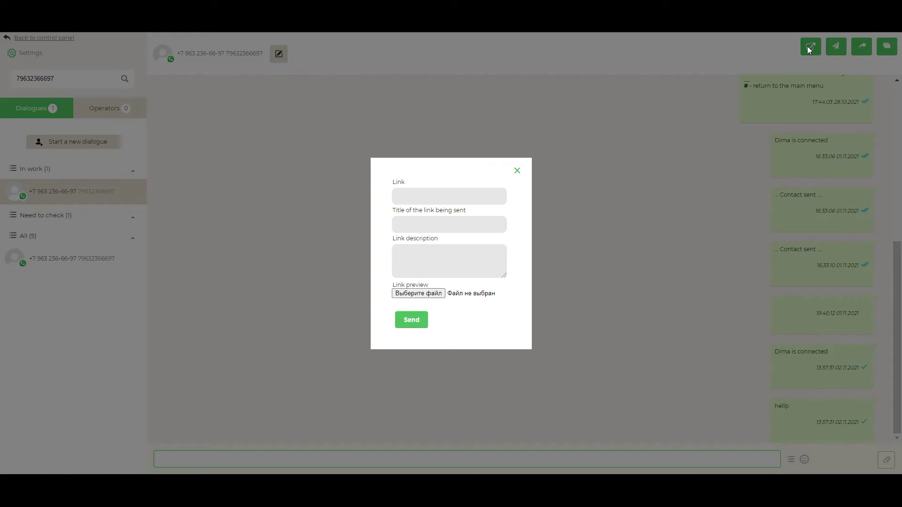
{"action": "left_click", "coordinate": [459, 194]}
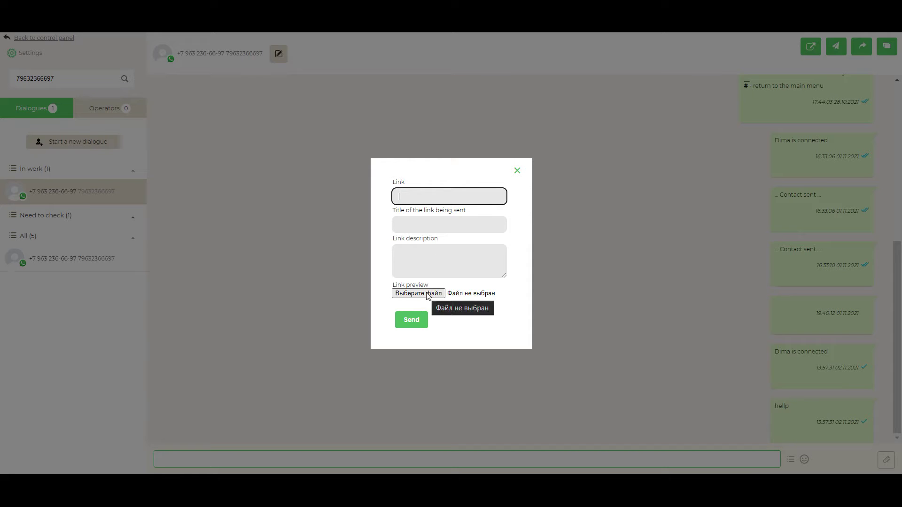
{"action": "left_click", "coordinate": [735, 163]}
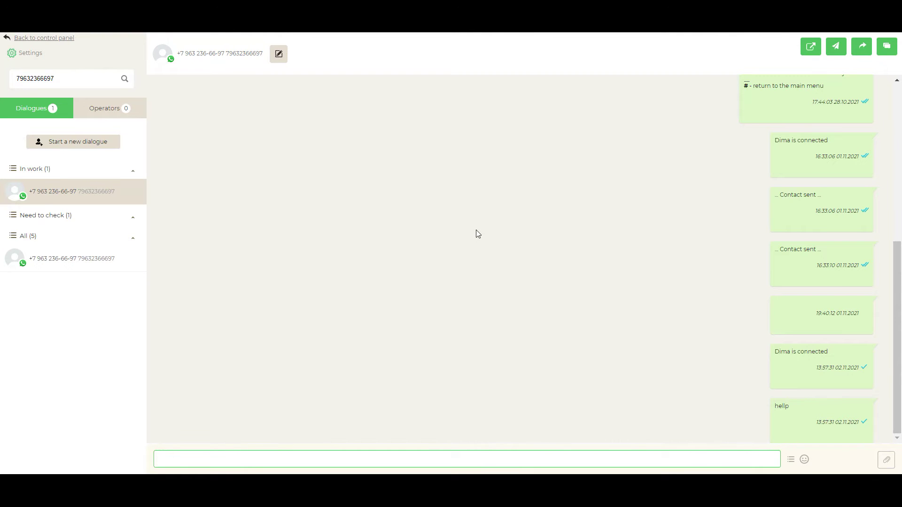
{"action": "left_click", "coordinate": [141, 21]}
{"action": "left_click", "coordinate": [202, 148]}
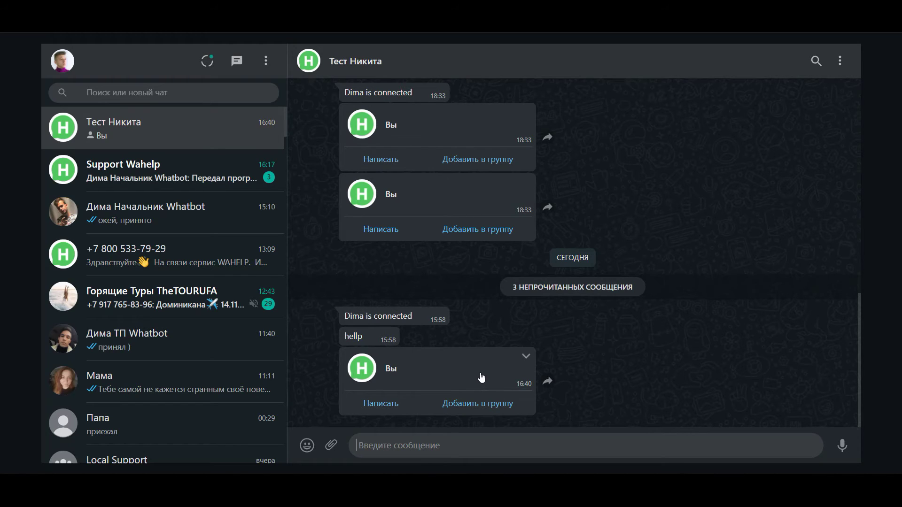
- View the received contact card and select its phone number
{"action": "left_click", "coordinate": [503, 369]}
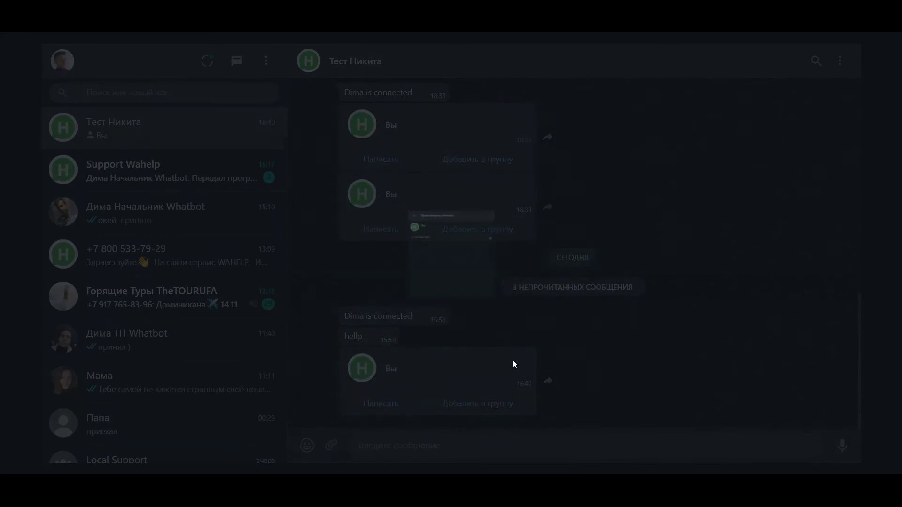
{"action": "left_click_drag", "start_coordinate": [391, 201], "coordinate": [320, 199]}
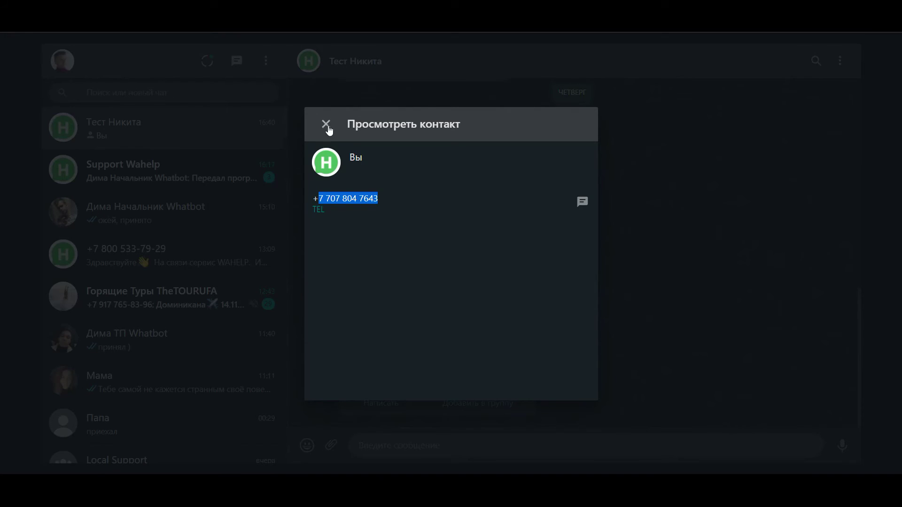
{"action": "left_click", "coordinate": [327, 125]}
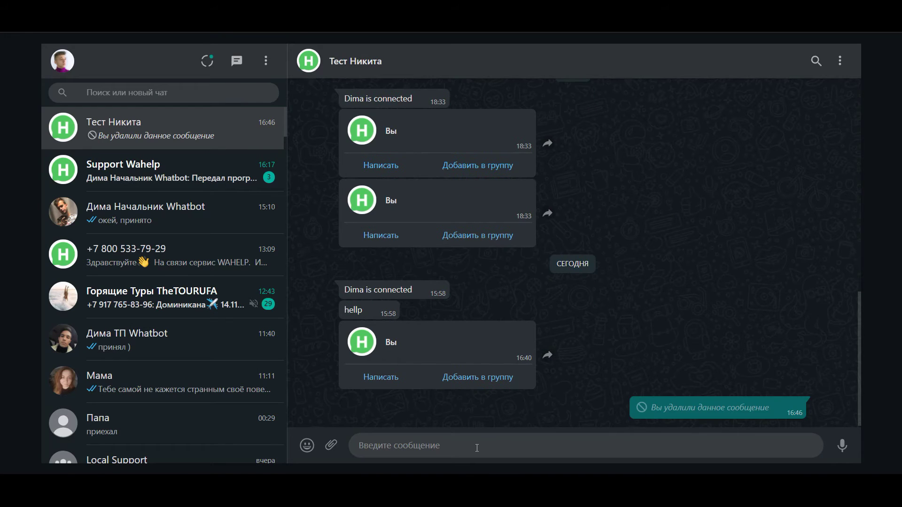
- Send the message 'hello' in the test chat
{"action": "left_click", "coordinate": [478, 448]}
{"action": "type", "text": "hello"}
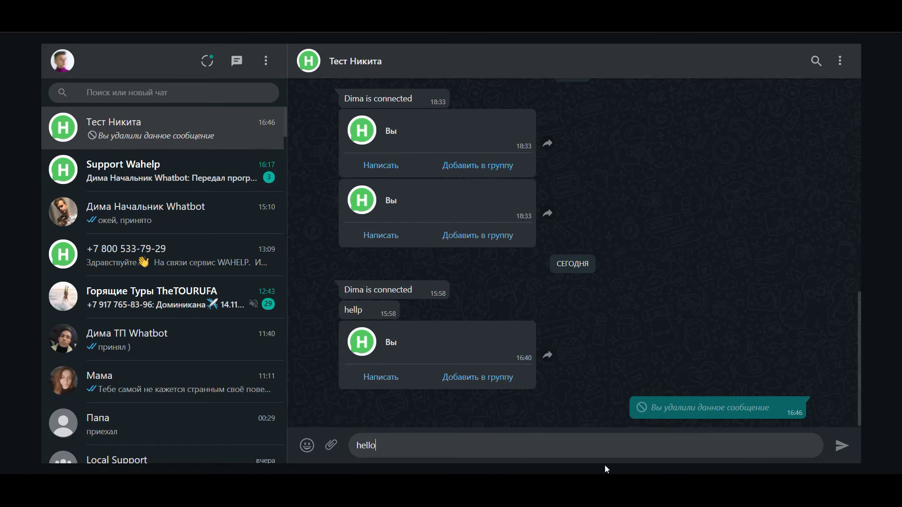
{"action": "left_click", "coordinate": [842, 448]}
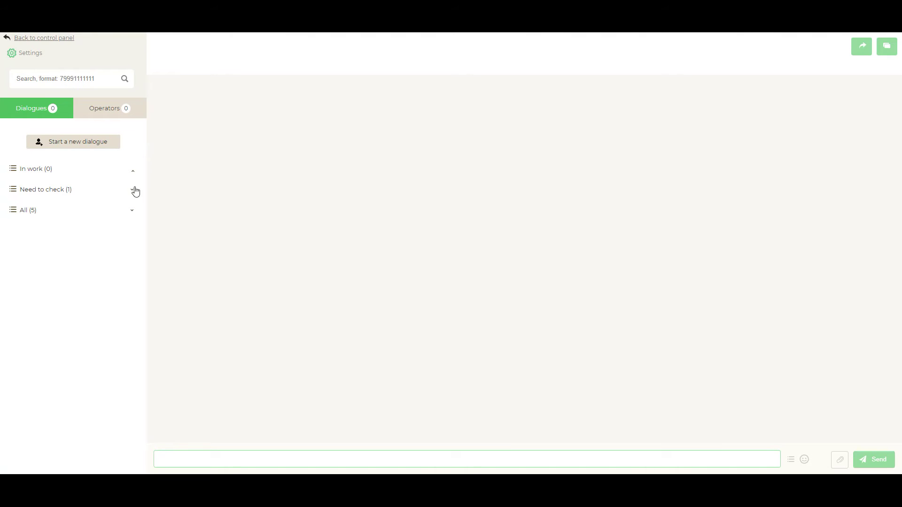
- Expand Need to check, open the waiting customer dialogue, and send the reply 'hello'
{"action": "left_click", "coordinate": [133, 191]}
{"action": "left_click", "coordinate": [106, 222]}
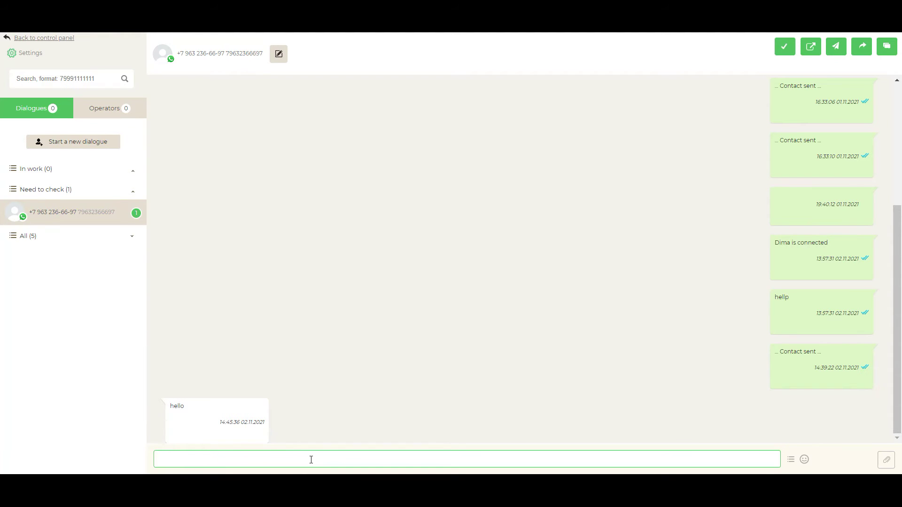
{"action": "type", "text": "hello"}
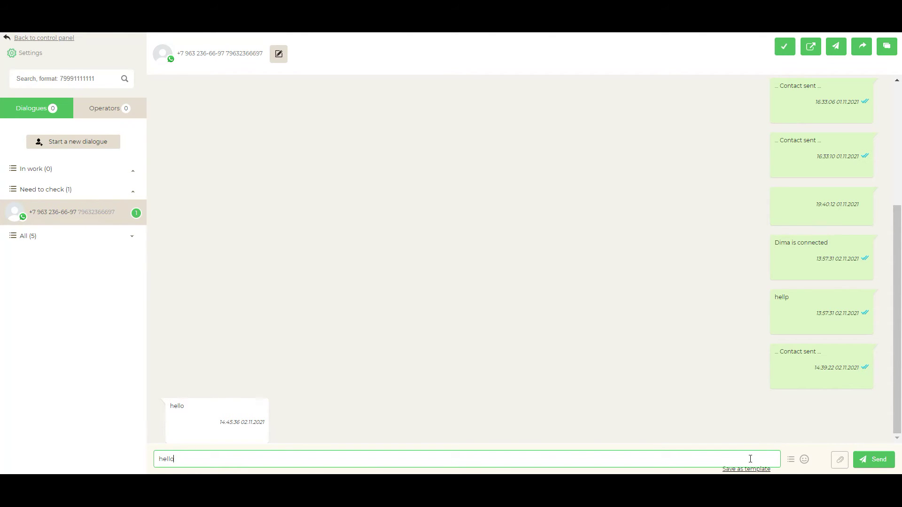
{"action": "left_click", "coordinate": [871, 464]}
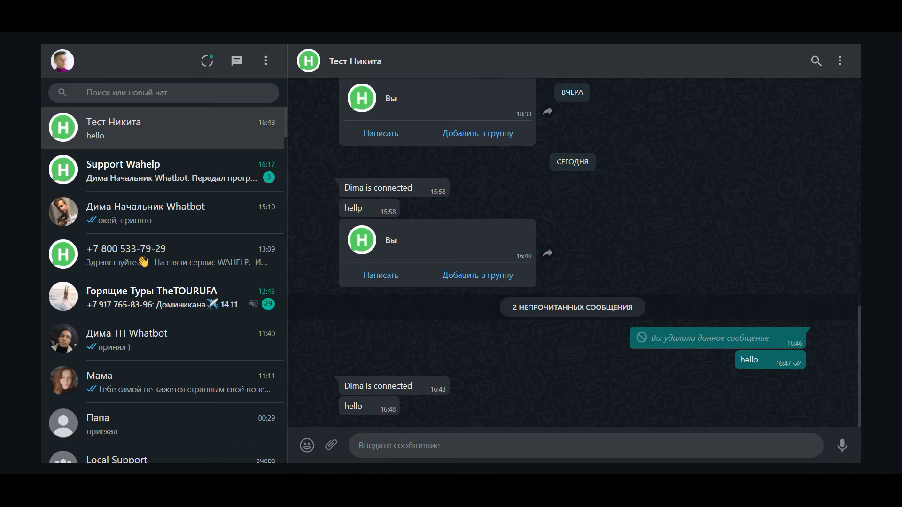
- Send '#' in WhatsApp, finish the operator dialogue in Wahelp, then send '#' again
{"action": "type", "text": "#"}
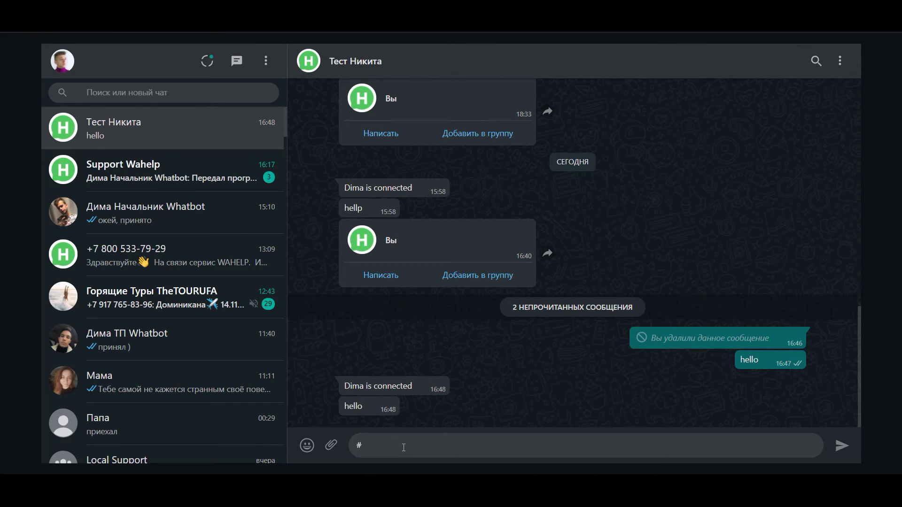
{"action": "left_click", "coordinate": [842, 446]}
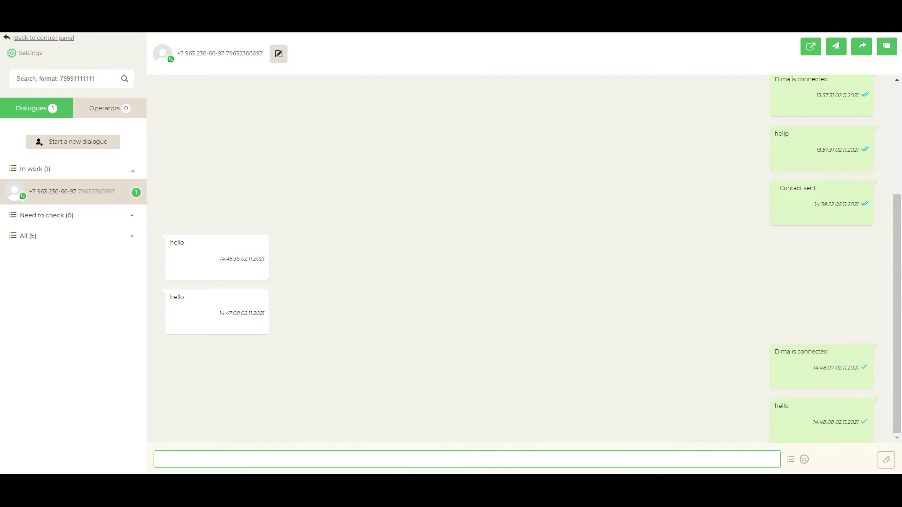
{"action": "left_click", "coordinate": [885, 49]}
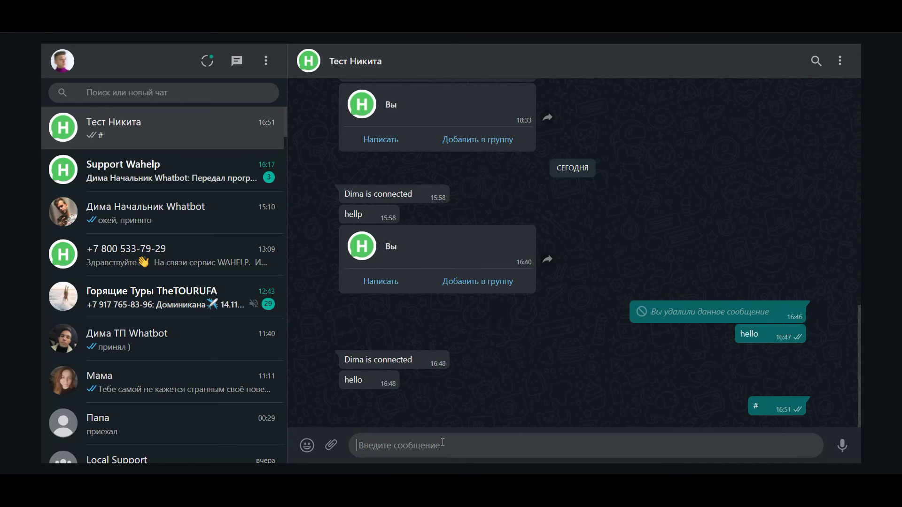
{"action": "type", "text": "#"}
{"action": "key", "text": "Return"}
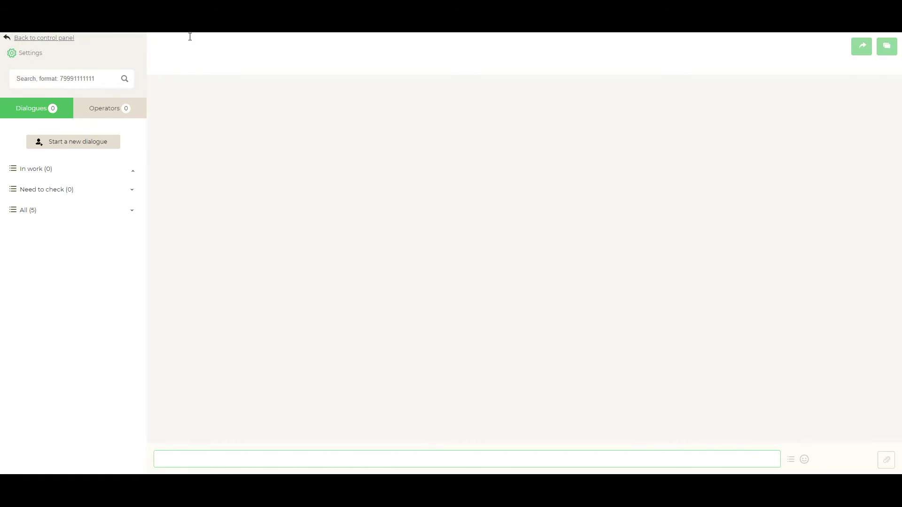
- Expand All (5) and open the customer's dialogue to see its bot menu reply
{"action": "left_click", "coordinate": [103, 219]}
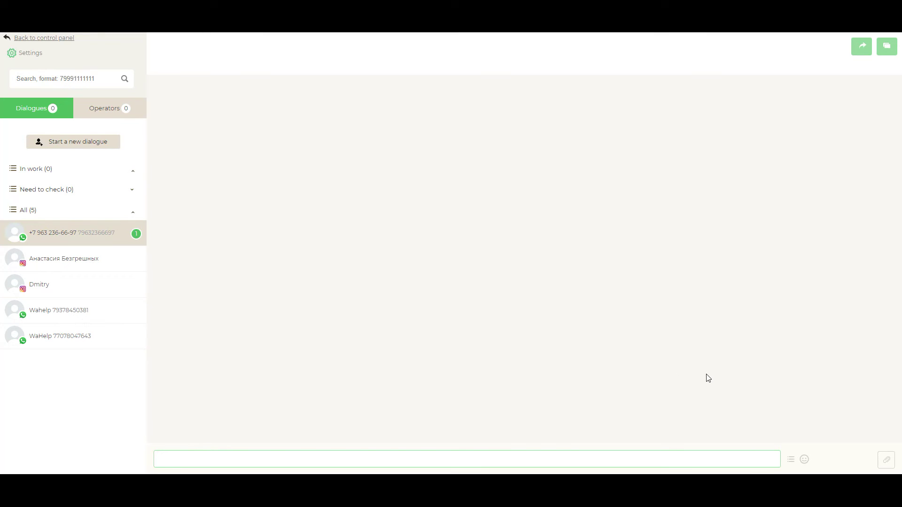
{"action": "left_click", "coordinate": [107, 235]}
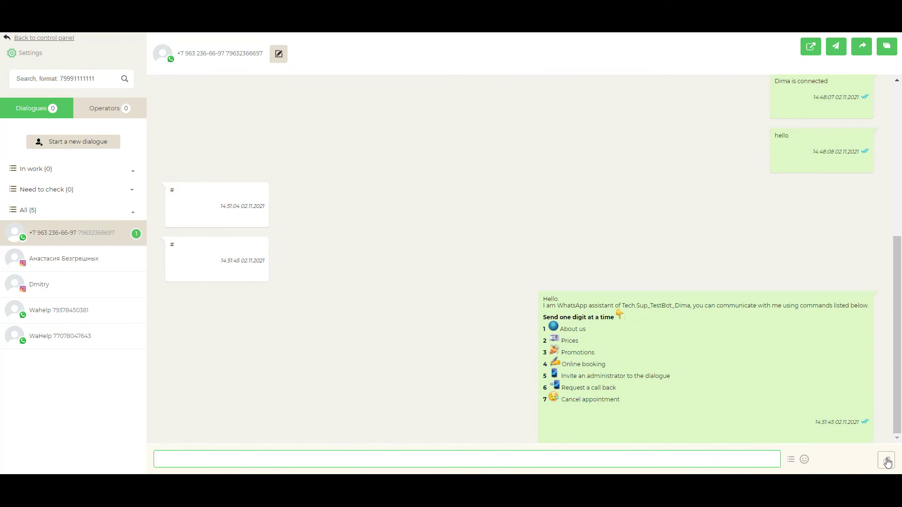
{"action": "left_click", "coordinate": [886, 462]}
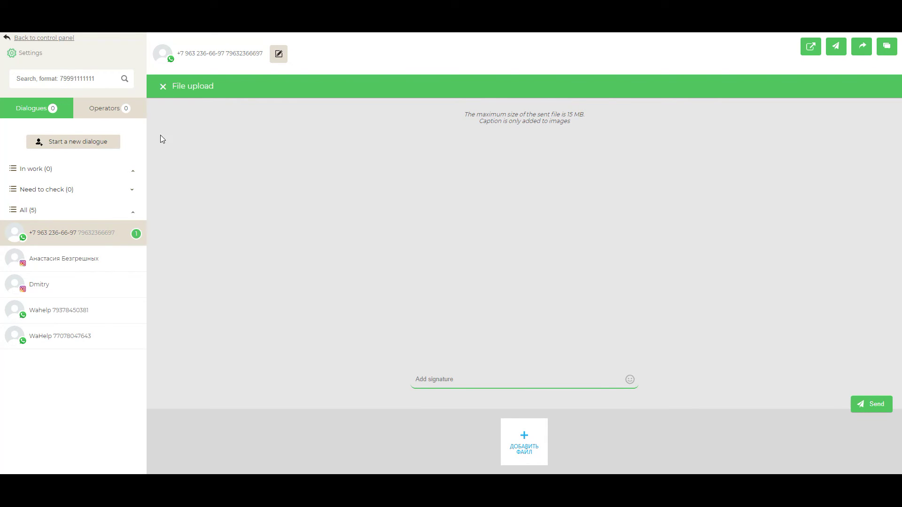
{"action": "left_click", "coordinate": [163, 87]}
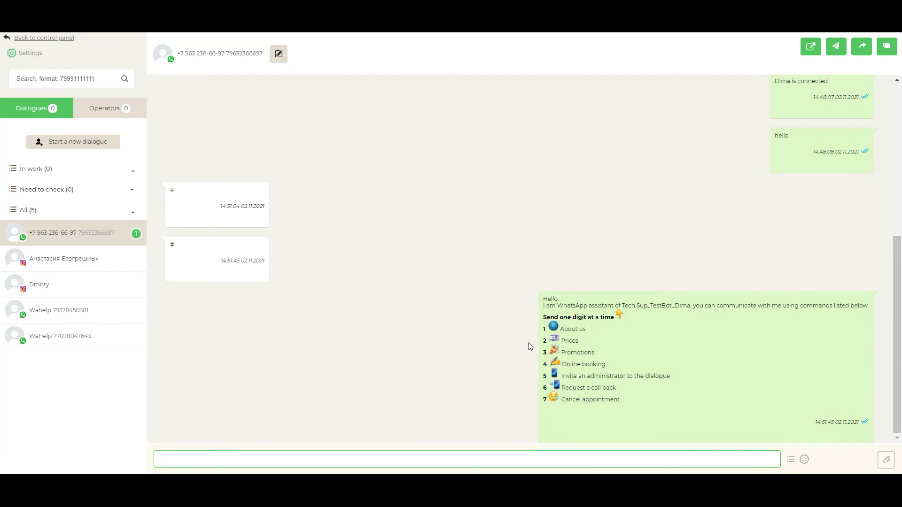
{"action": "left_click", "coordinate": [804, 460]}
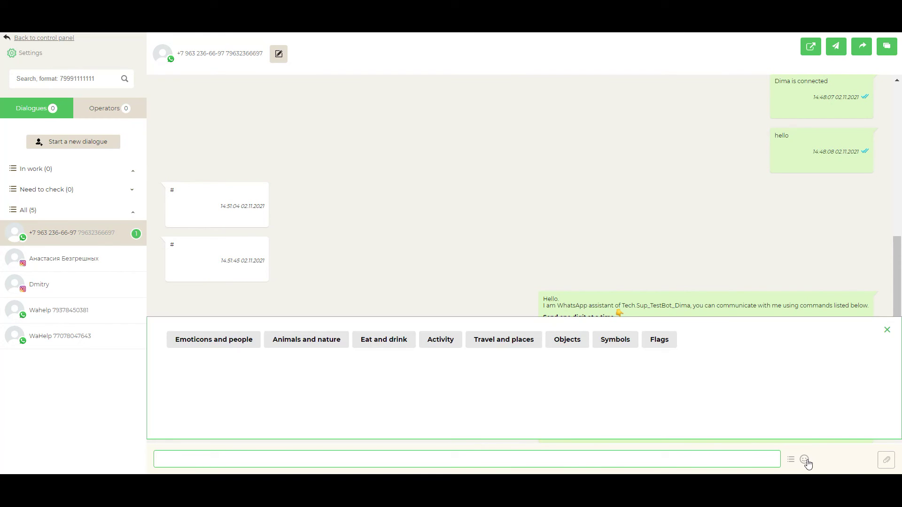
{"action": "left_click", "coordinate": [216, 342]}
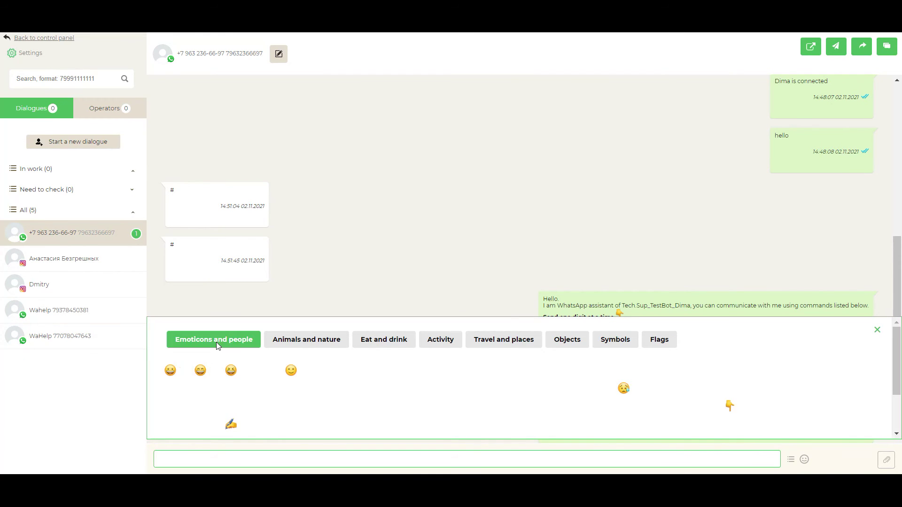
{"action": "left_click", "coordinate": [215, 371]}
{"action": "left_click", "coordinate": [343, 457]}
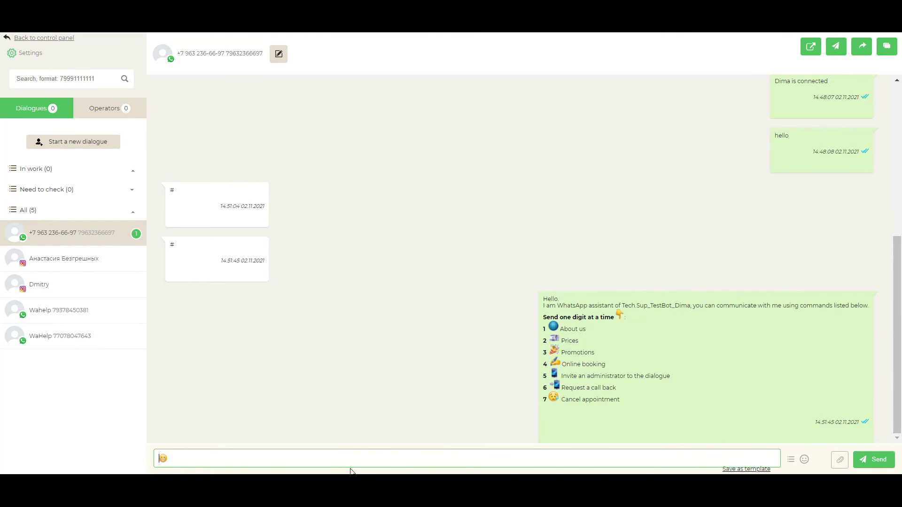
{"action": "left_click", "coordinate": [170, 461]}
{"action": "key", "text": "BackSpace"}
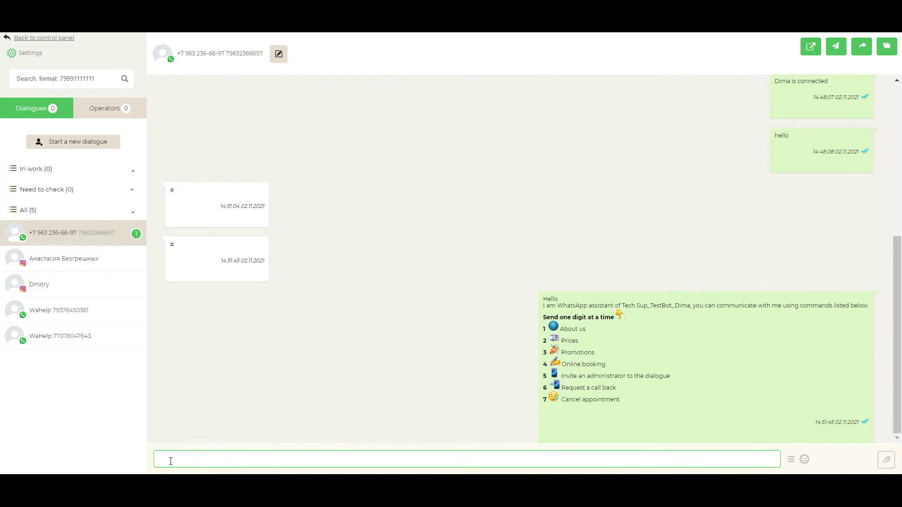
- Type the reply 'help, how can I help you' by hand
{"action": "type", "text": "help, hw"}
{"action": "key", "text": "BackSpace"}
{"action": "type", "text": "ow can "}
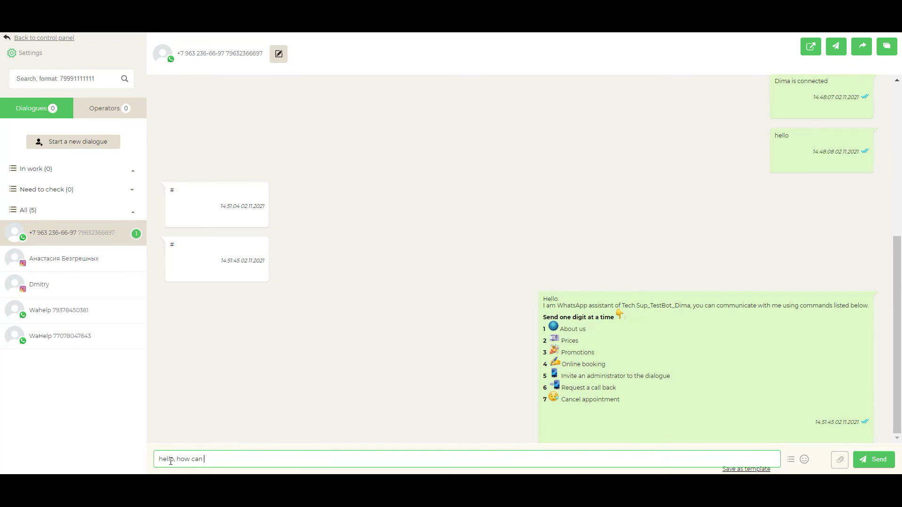
{"action": "type", "text": "I help you"}
- Clear the typed reply and insert the saved 'hello, how can I help you' template instead
{"action": "left_click_drag", "start_coordinate": [256, 459], "coordinate": [157, 459]}
{"action": "key", "text": "BackSpace"}
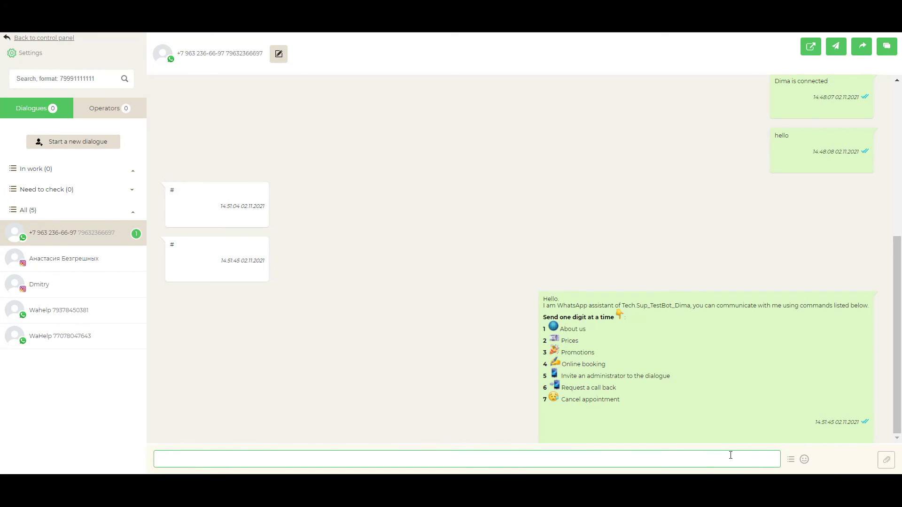
{"action": "left_click", "coordinate": [792, 459]}
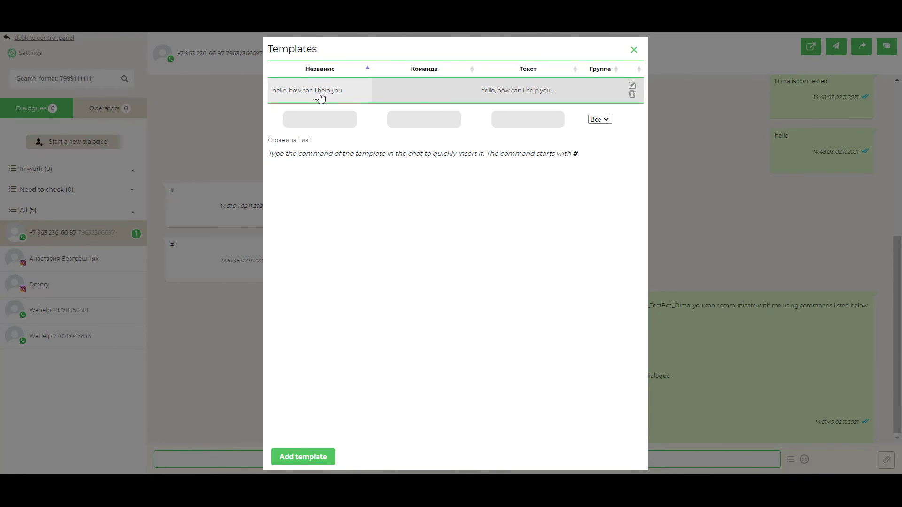
{"action": "left_click", "coordinate": [359, 98]}
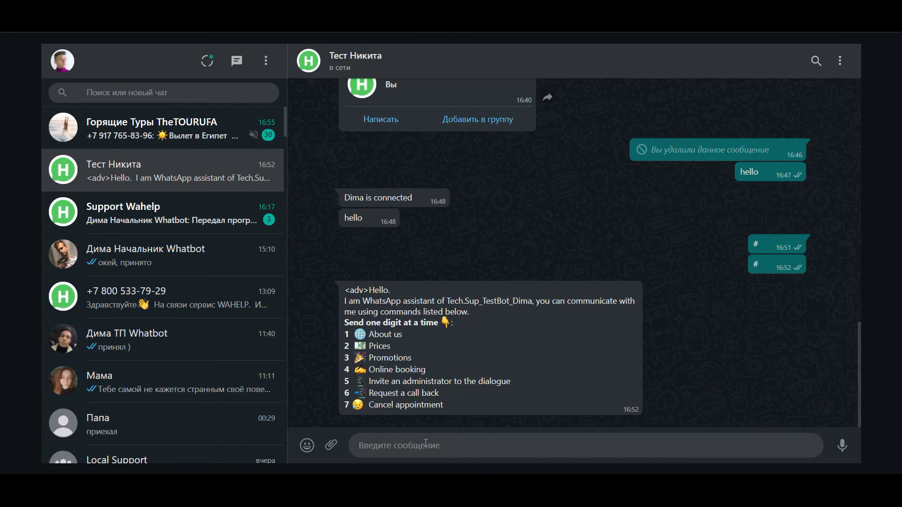
- Send 'Hello, I need help' from the WhatsApp Web test chat
{"action": "type", "text": "НЕО"}
{"action": "key", "text": "BackSpace"}
{"action": "key", "text": "BackSpace"}
{"action": "type", "text": "ello, I need help"}
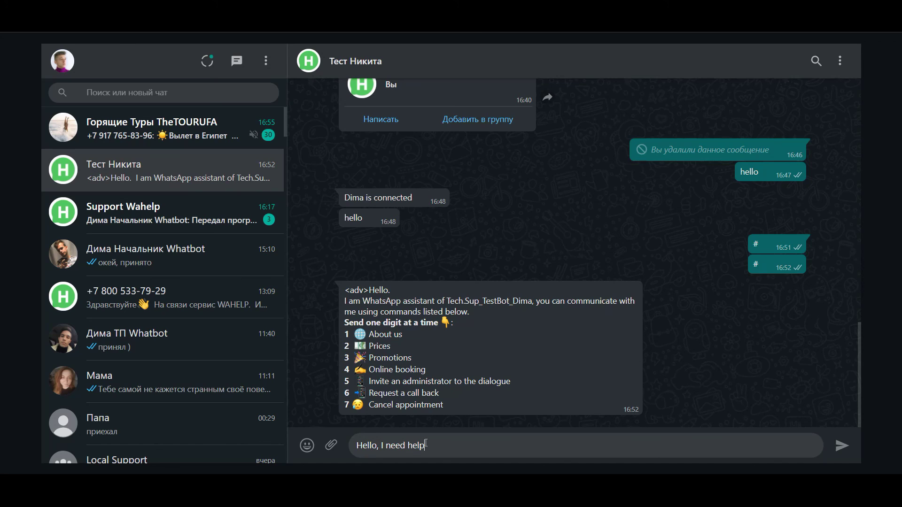
{"action": "left_click", "coordinate": [848, 452]}
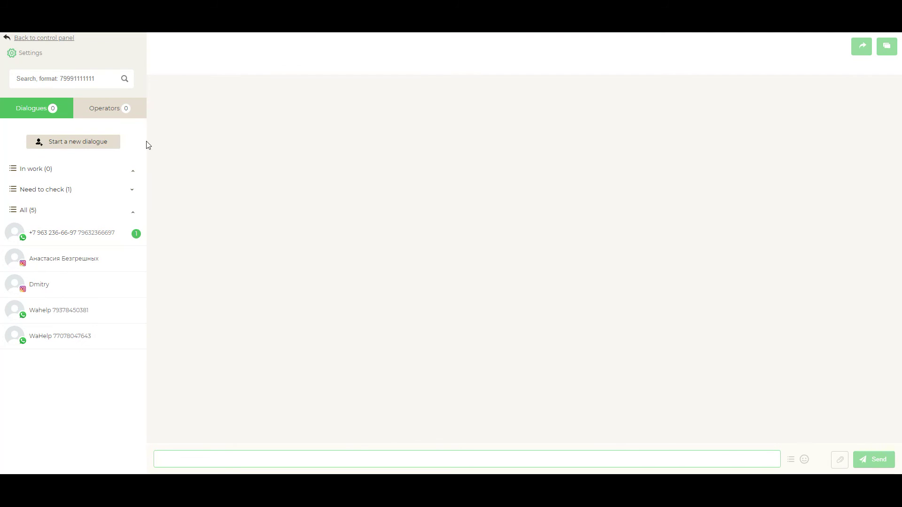
- Expand Need to check (1) and open the customer's dialogue with the new message
{"action": "left_click", "coordinate": [114, 192]}
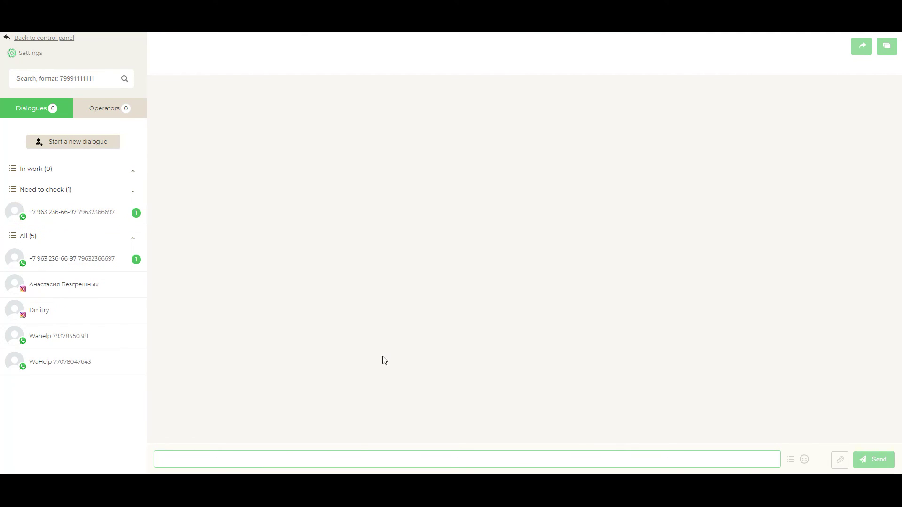
{"action": "left_click", "coordinate": [108, 222]}
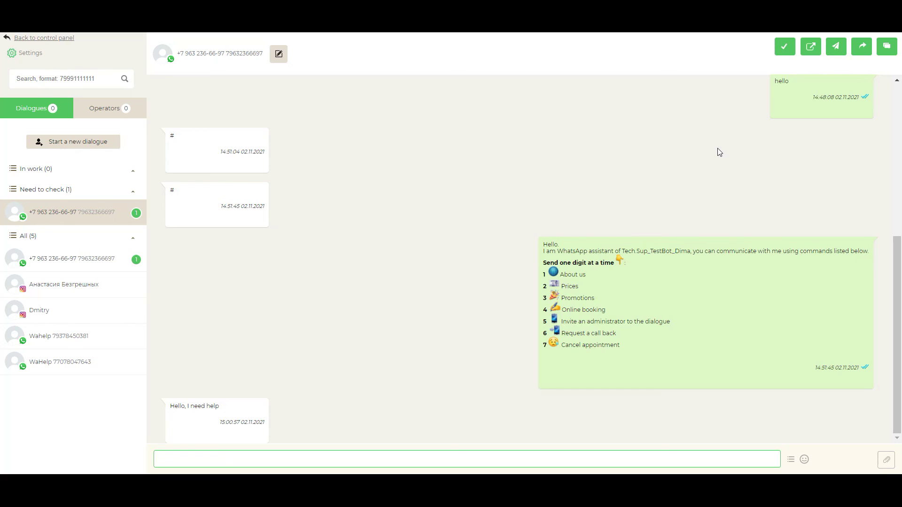
- Mark the customer's dialogue as checked, leaving Need to check at 0
{"action": "left_click", "coordinate": [782, 49]}
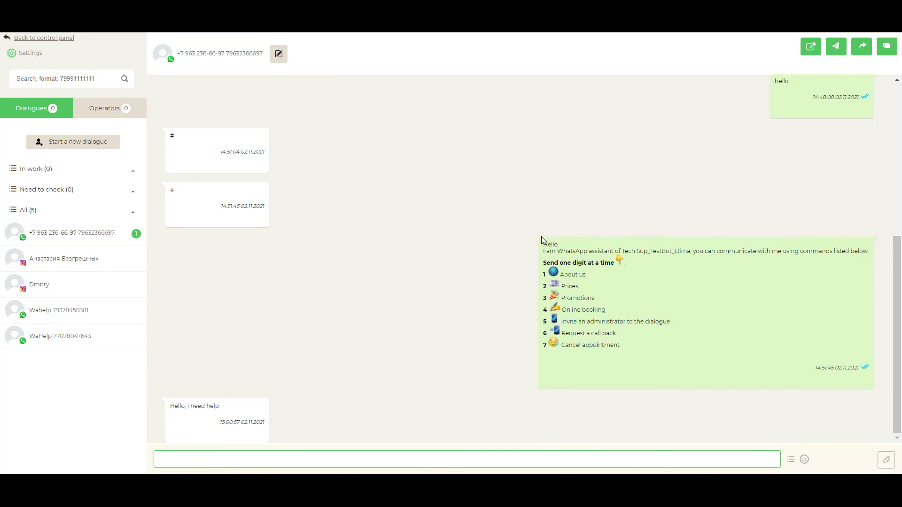